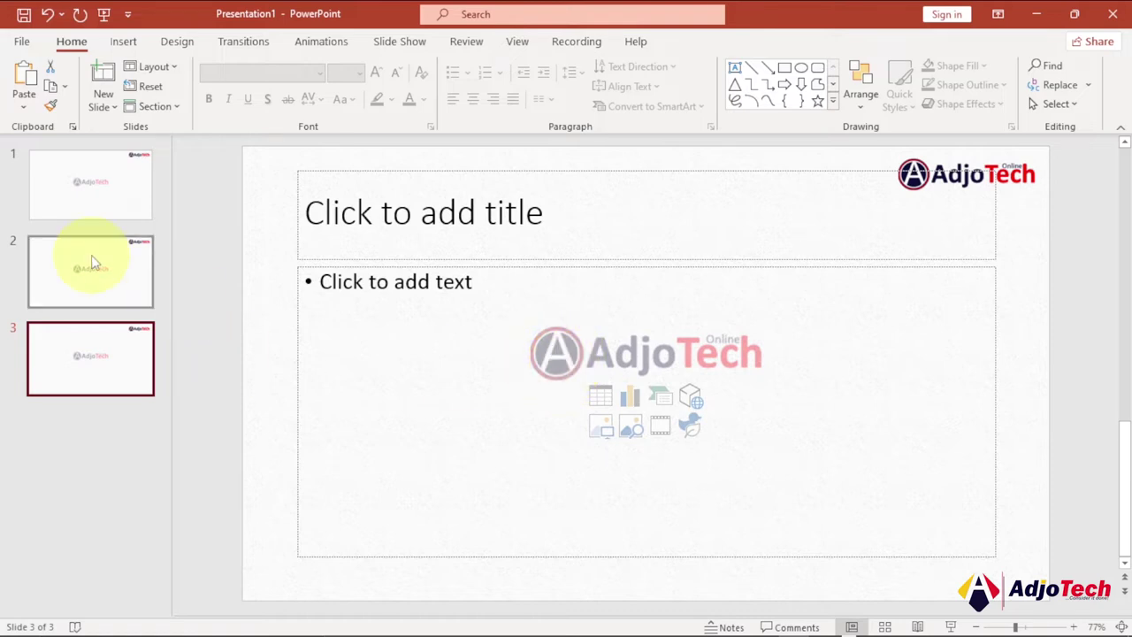
# Review slides 1–3, then add a fourth Title and Content slide at the end and select it.
pyautogui.click(78, 182)
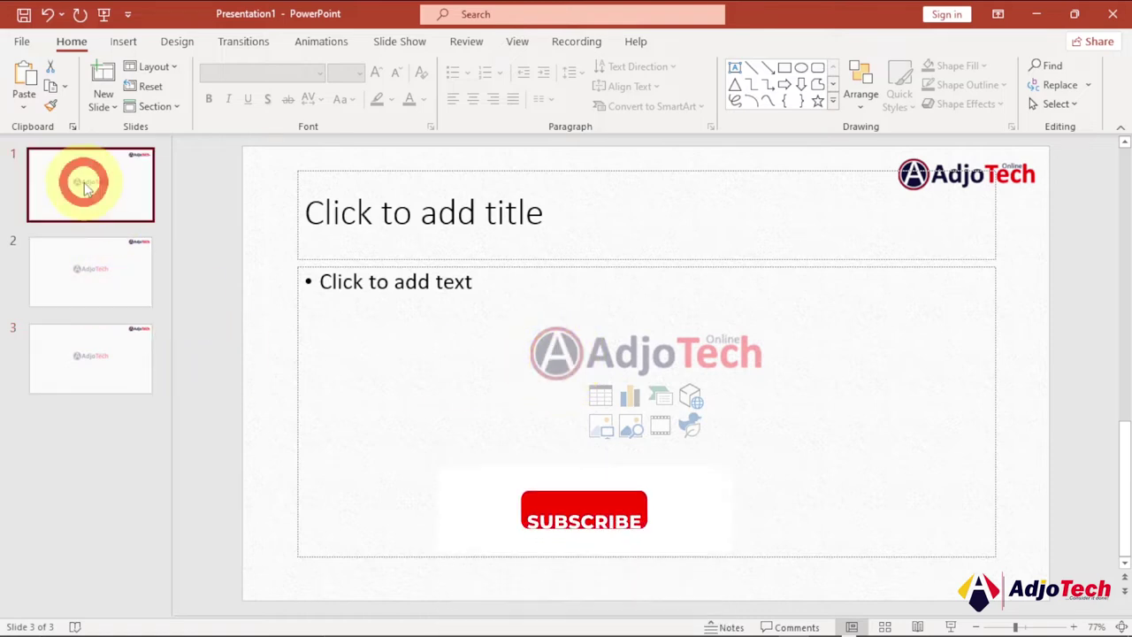
pyautogui.click(93, 280)
pyautogui.click(93, 363)
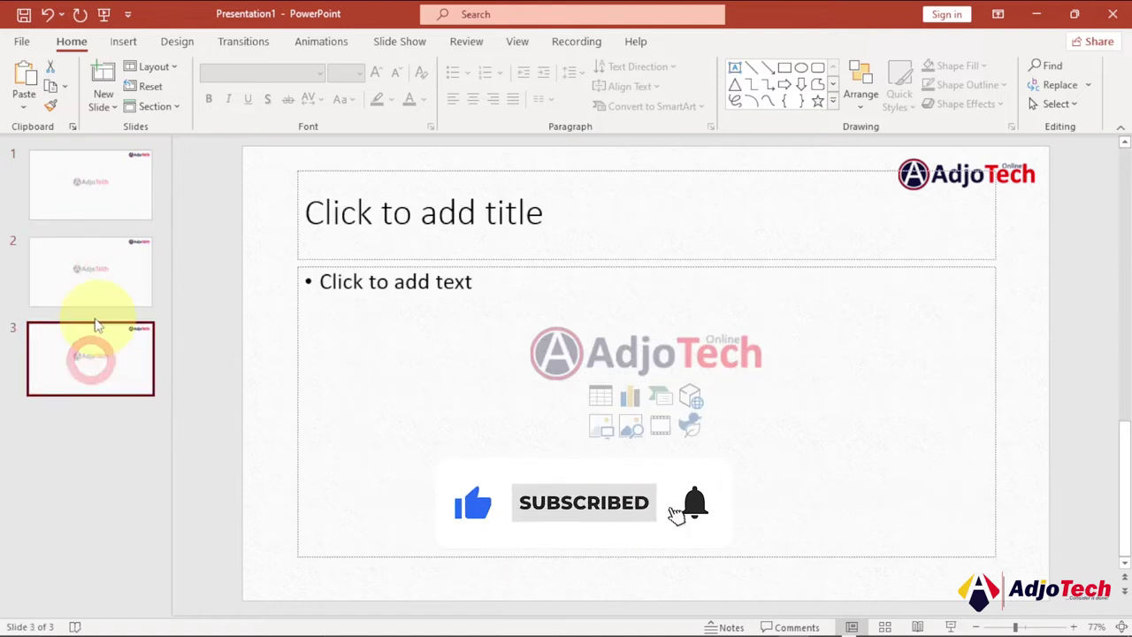
pyautogui.rightClick(78, 422)
pyautogui.click(135, 492)
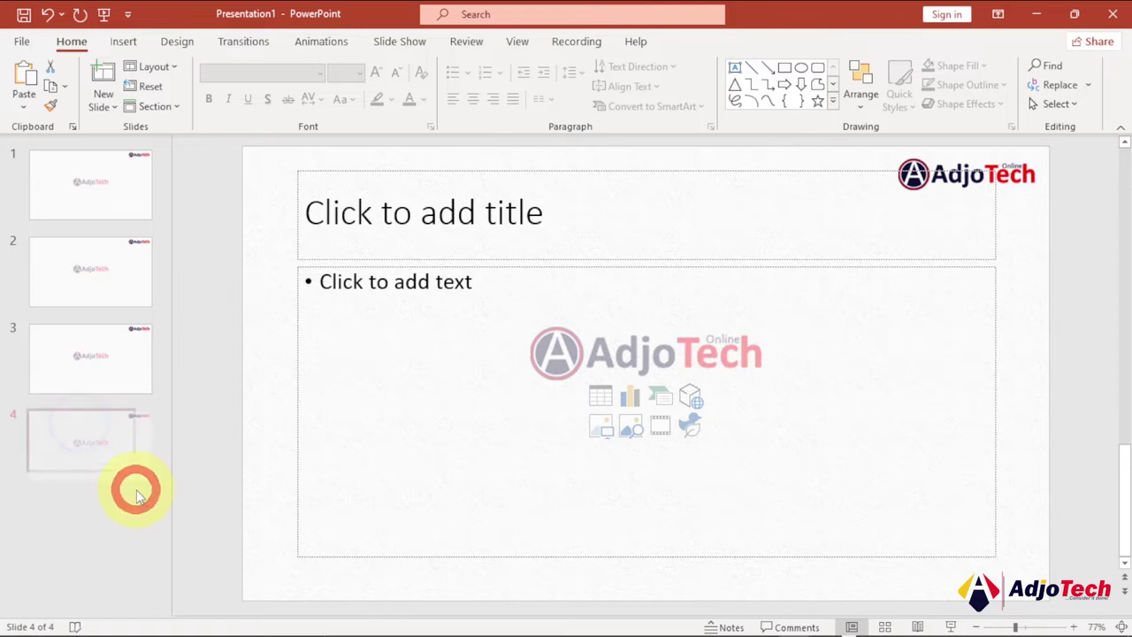
pyautogui.click(85, 446)
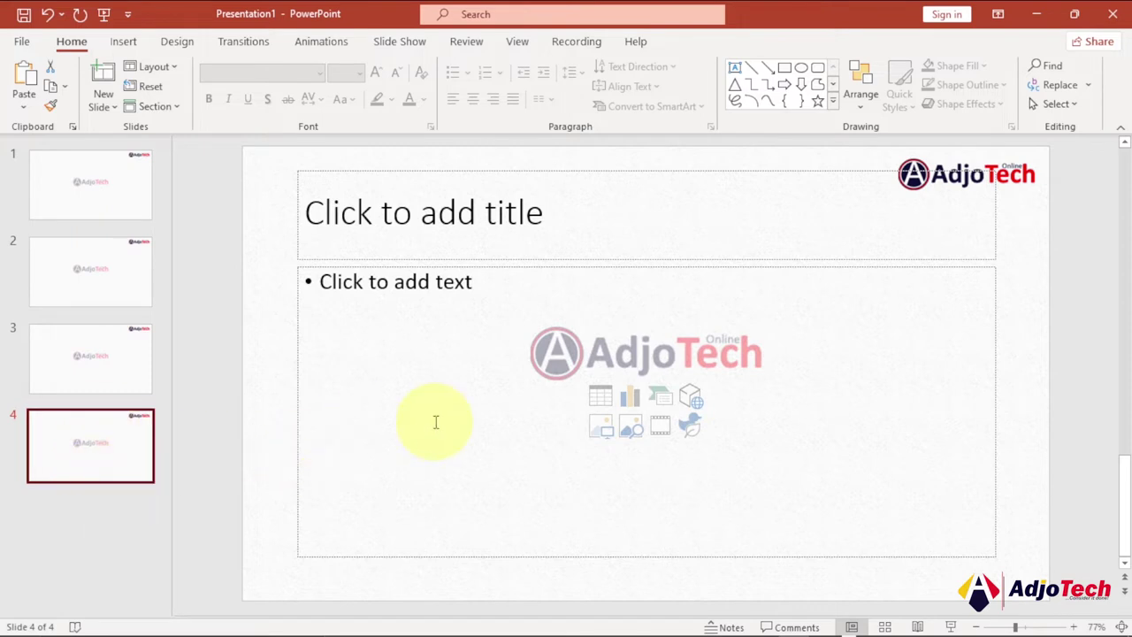
# Create a new blank presentation, Presentation2, from File > New.
pyautogui.rightClick(96, 439)
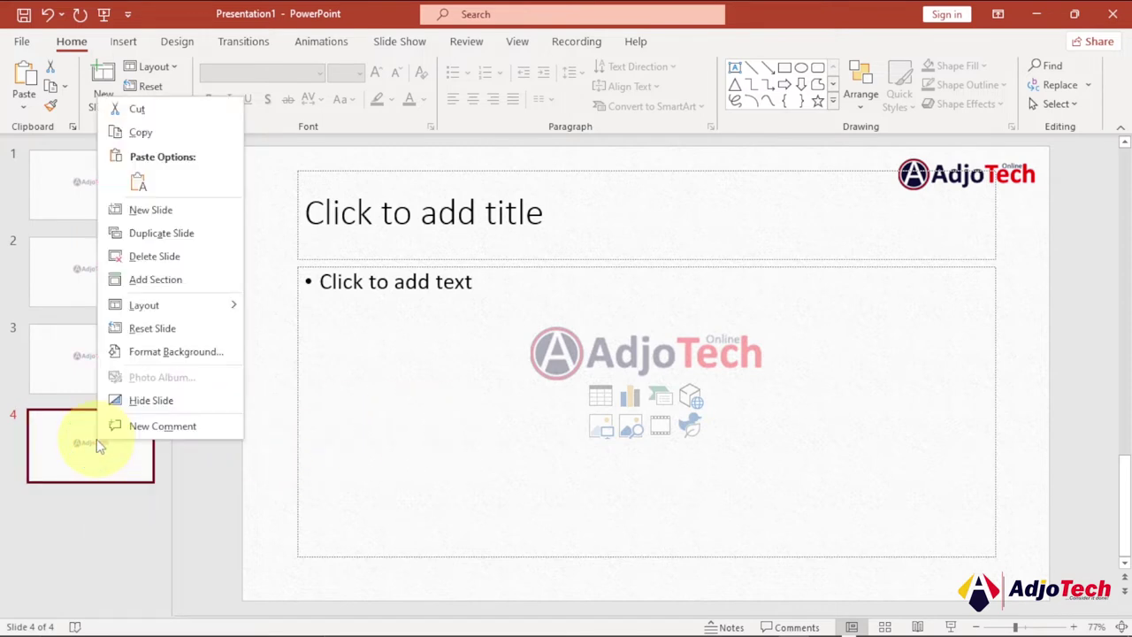
pyautogui.click(21, 42)
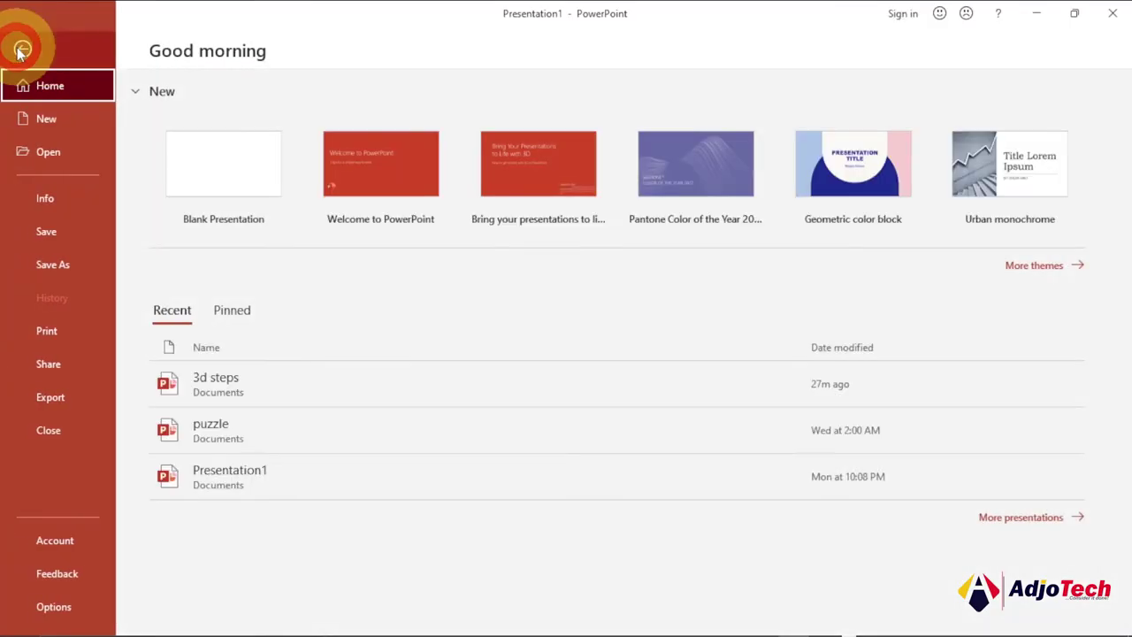
pyautogui.click(58, 121)
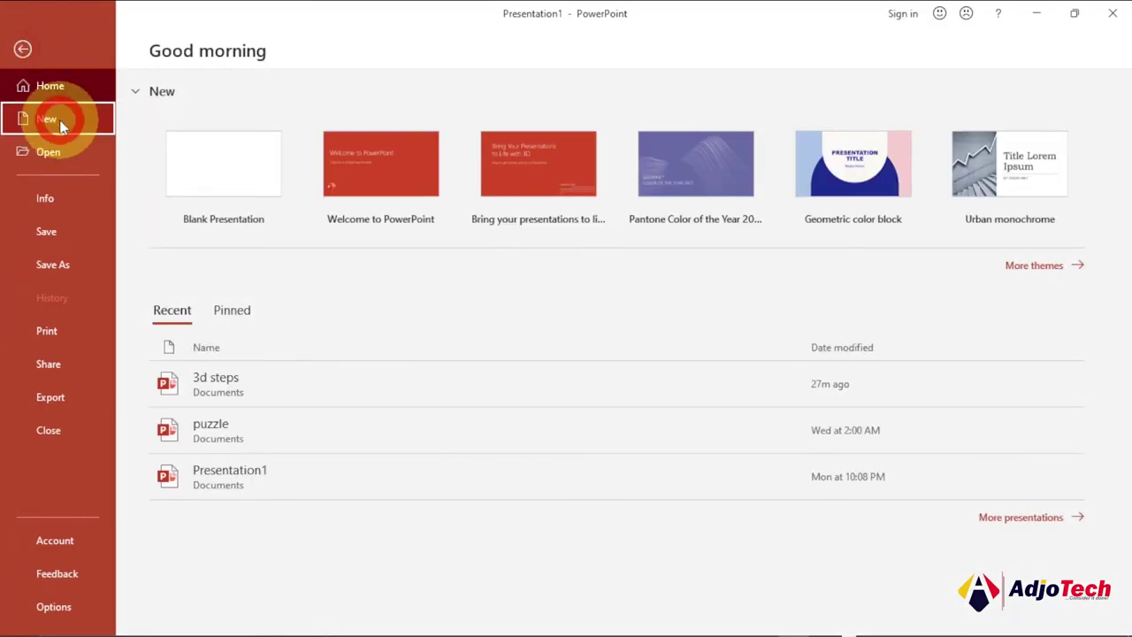
pyautogui.click(291, 177)
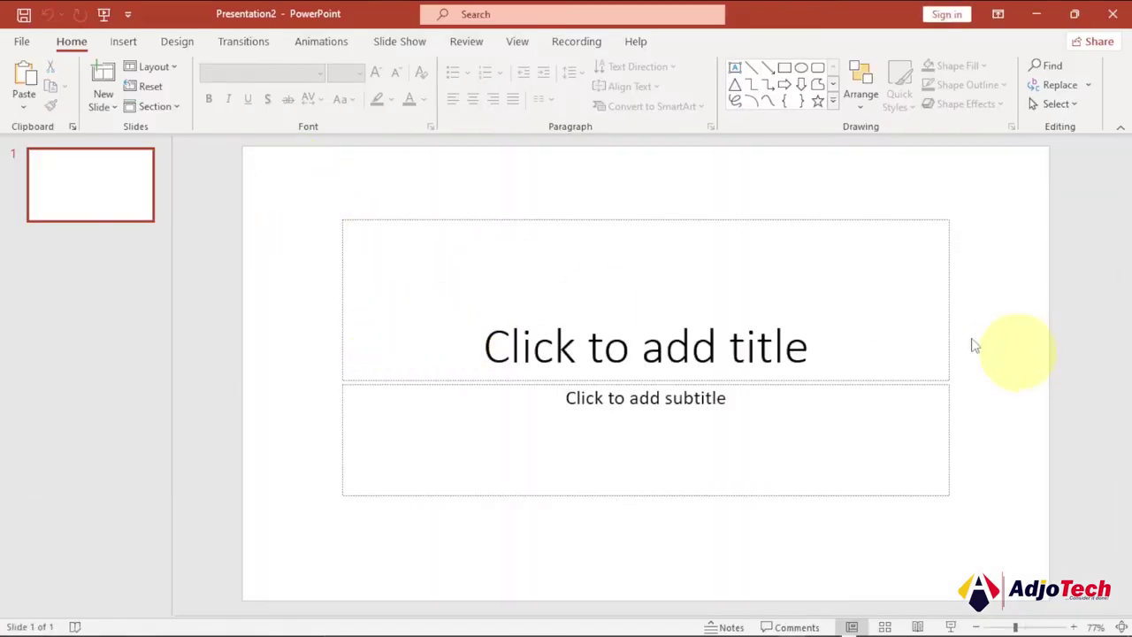
pyautogui.click(988, 232)
# Switch the slide background to Picture or texture fill in Format Background and start inserting a picture.
pyautogui.rightClick(988, 232)
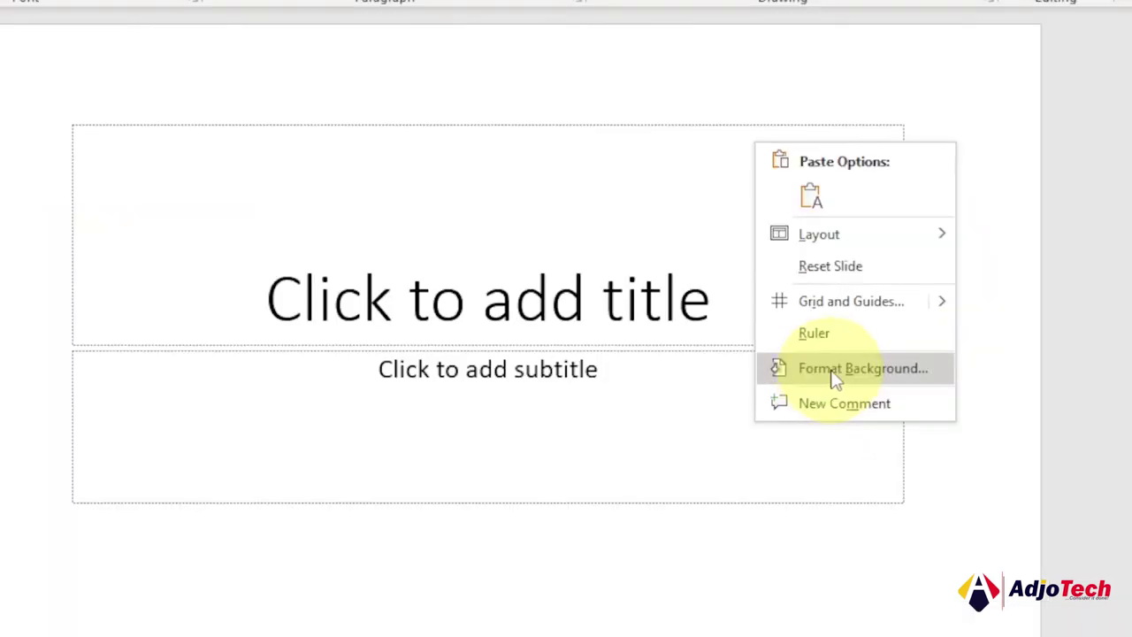
pyautogui.click(836, 370)
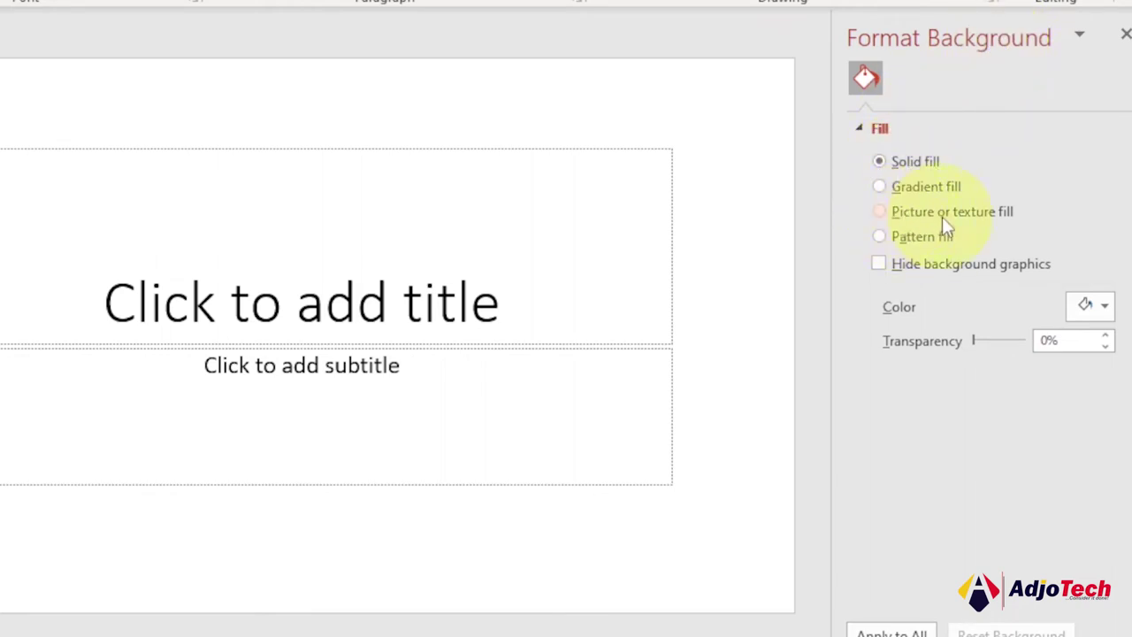
pyautogui.click(879, 212)
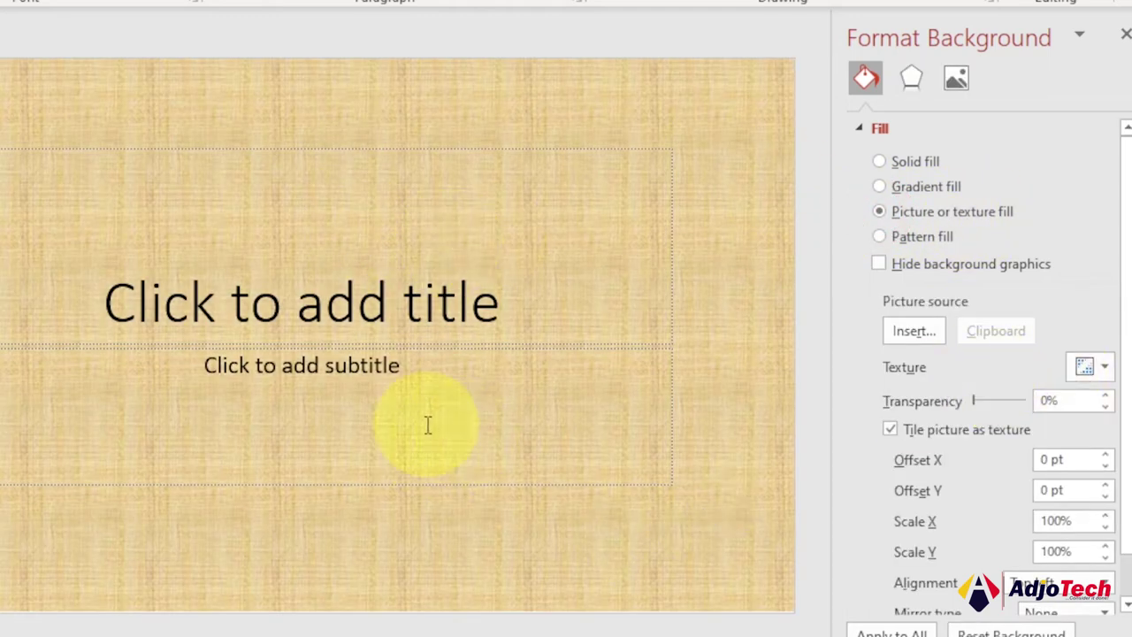
pyautogui.click(913, 332)
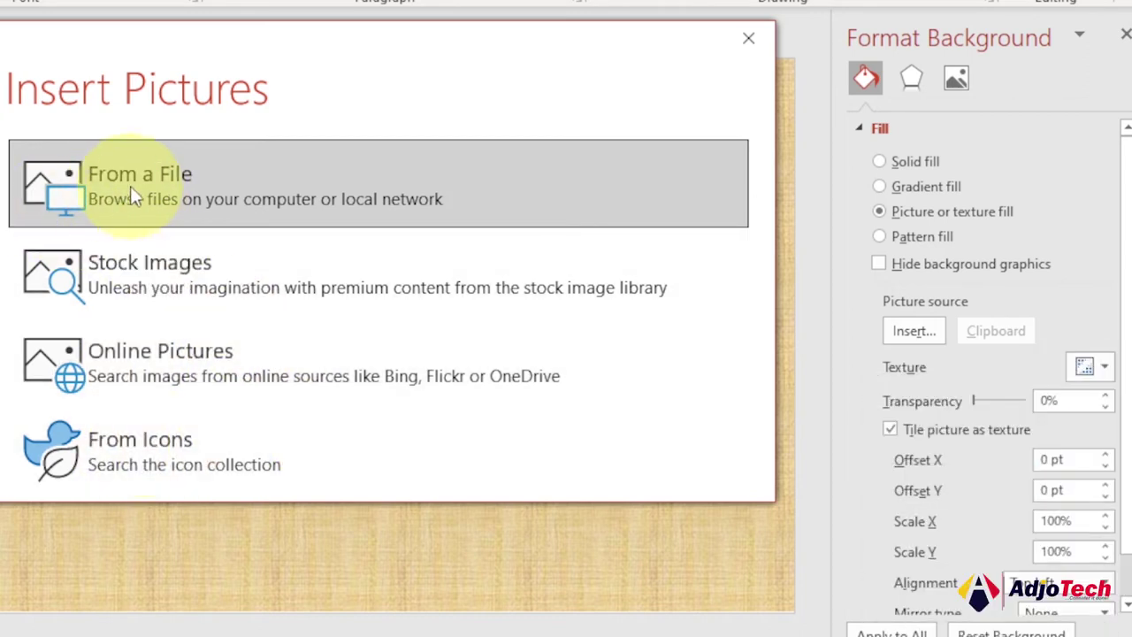
# Insert the 3D Glow Logo MockUp image from file as background and apply it to all slides.
pyautogui.click(130, 186)
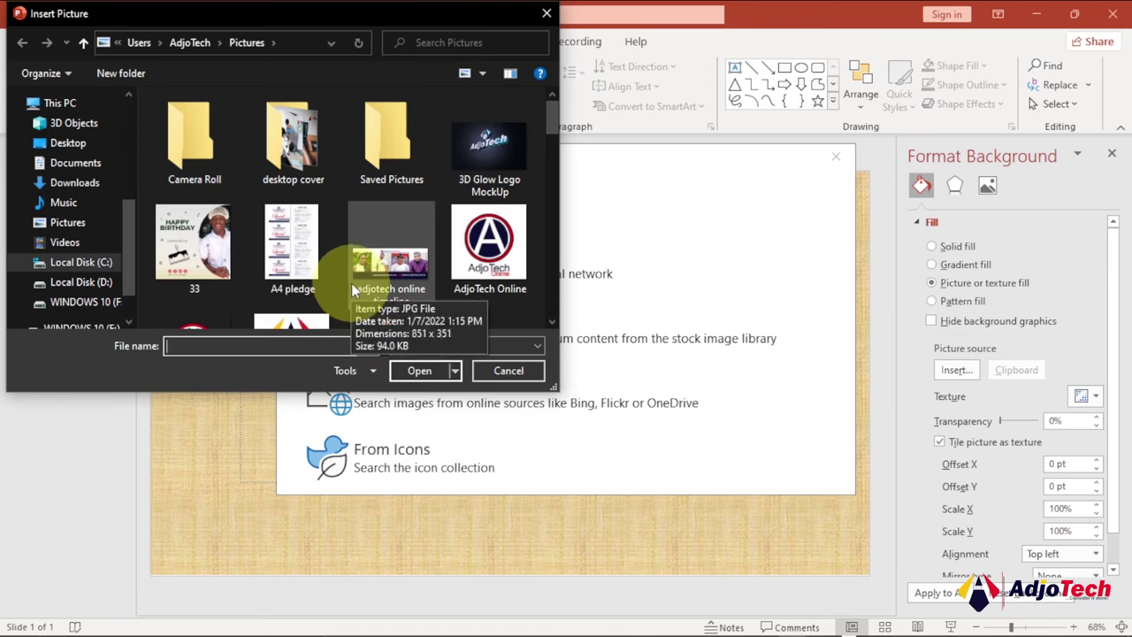
pyautogui.click(479, 148)
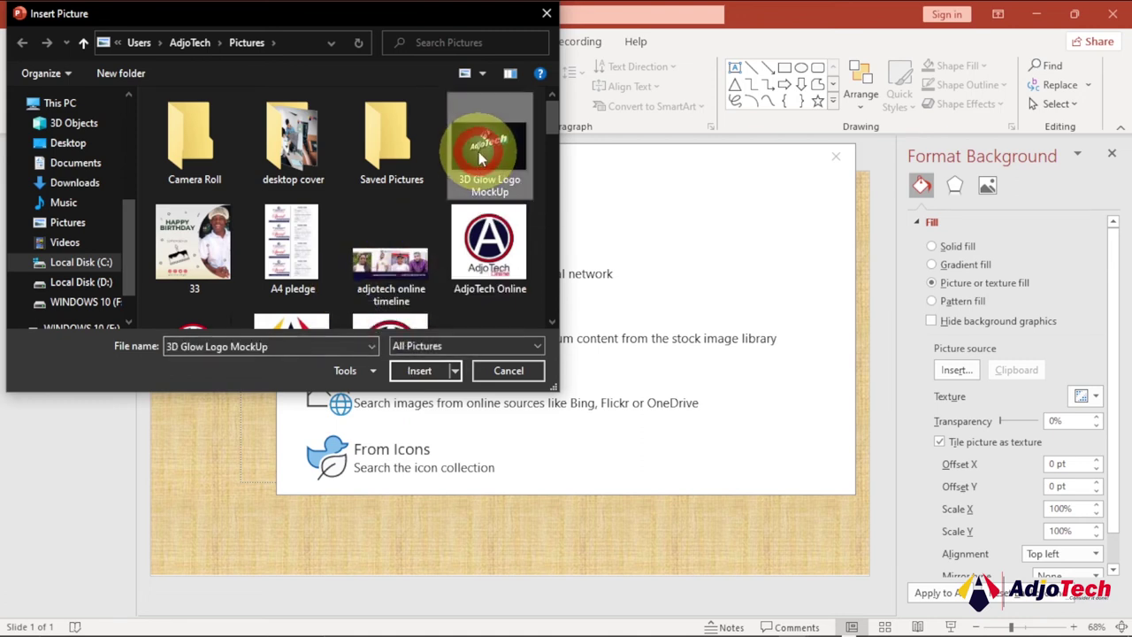
pyautogui.click(423, 372)
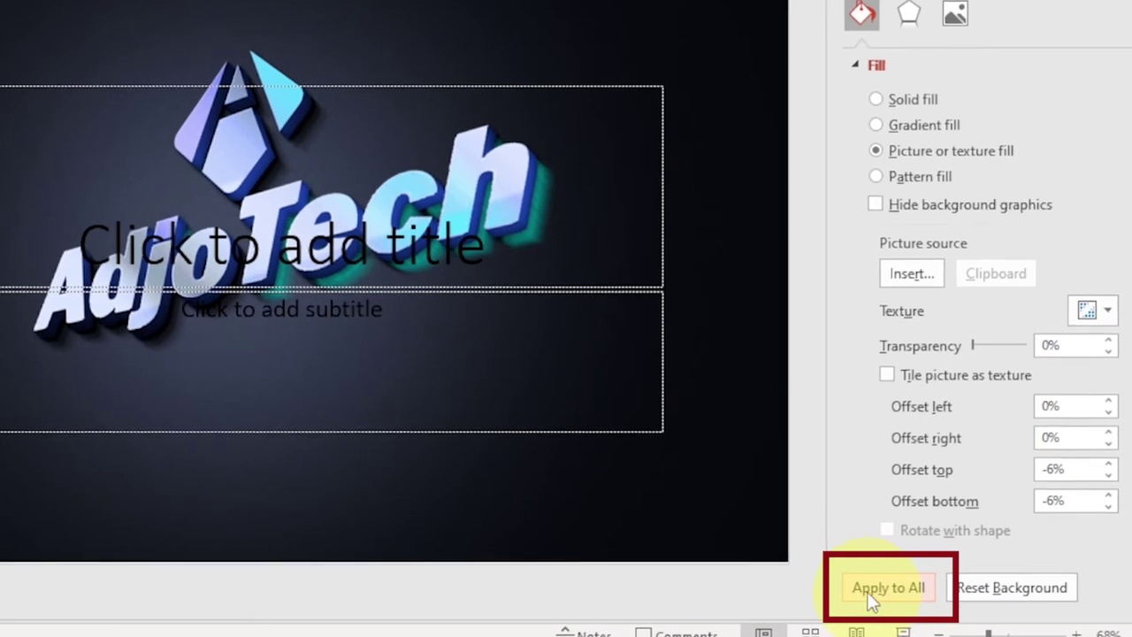
pyautogui.click(889, 591)
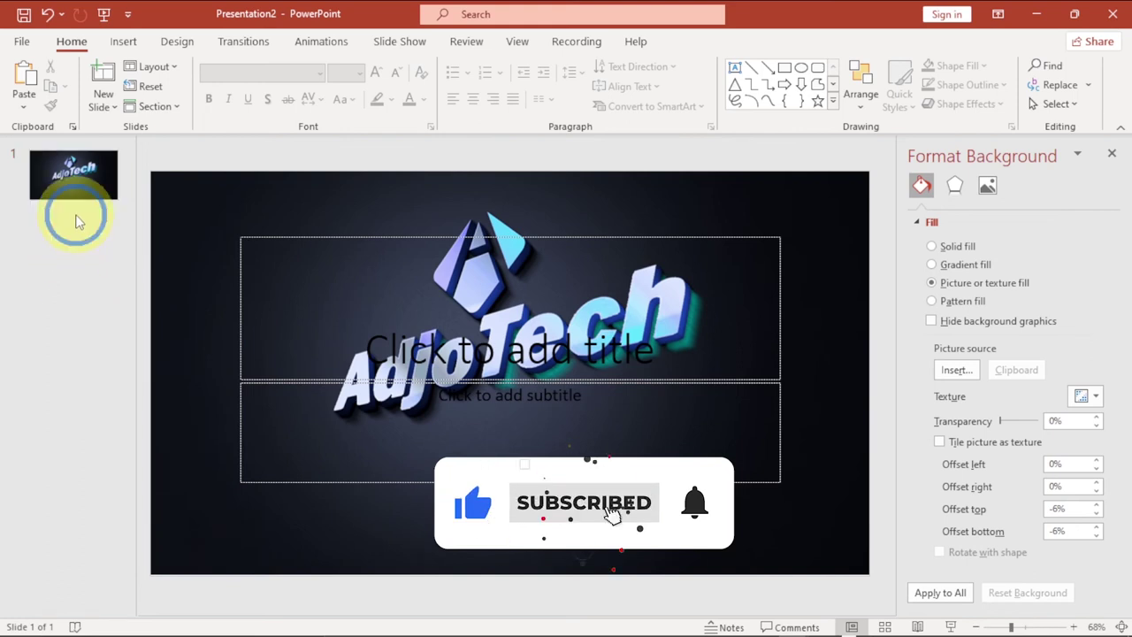
# Add a new slide after slide 1, which inherits the AdjoTech logo background.
pyautogui.rightClick(76, 221)
pyautogui.click(124, 281)
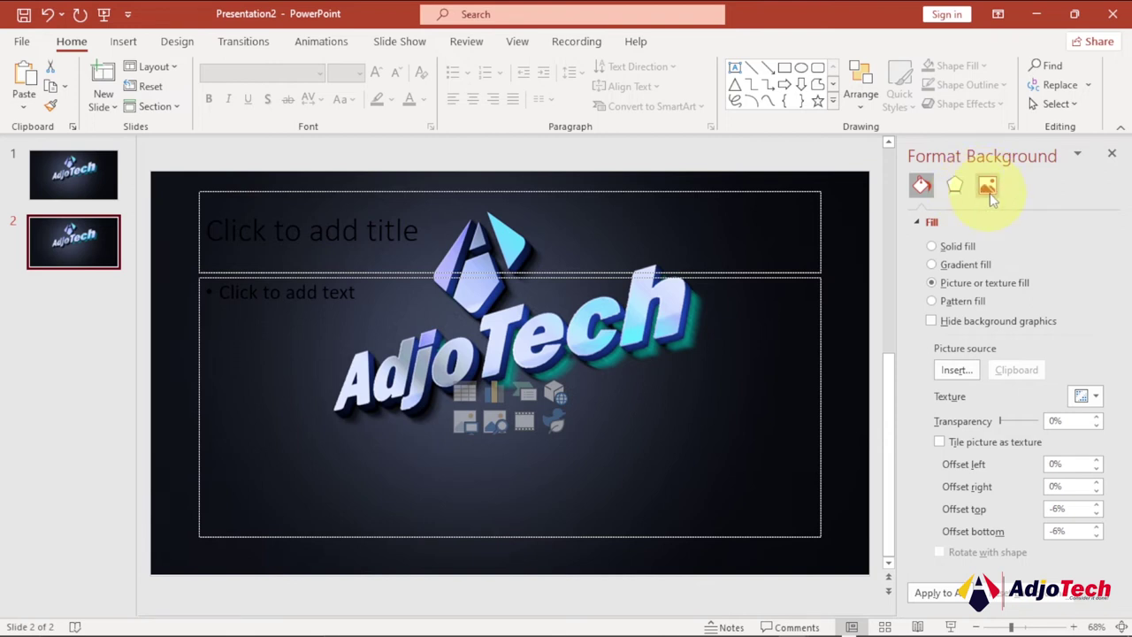
# Raise the background picture's saturation to 243% under Picture Color.
pyautogui.click(987, 187)
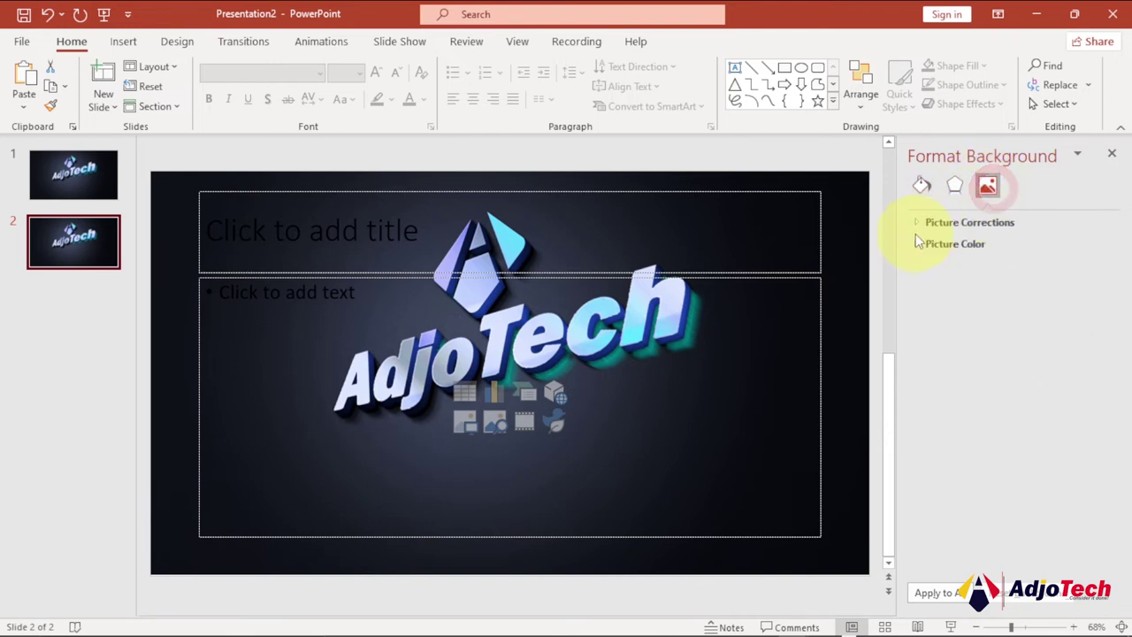
pyautogui.click(918, 244)
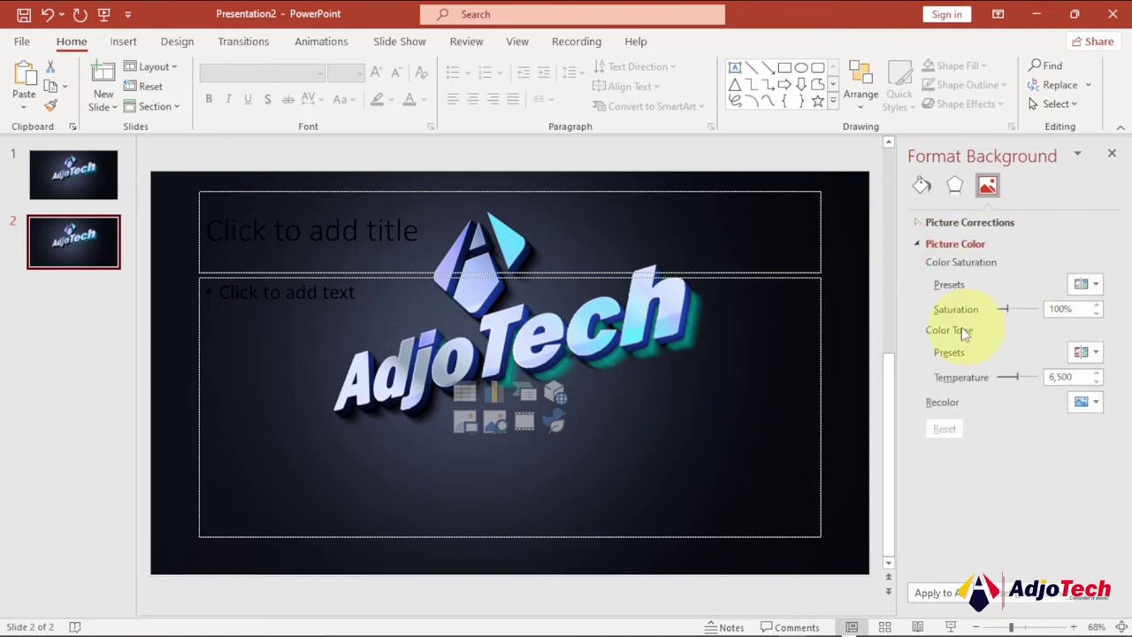
pyautogui.moveTo(1009, 311); pyautogui.dragTo(1021, 309)
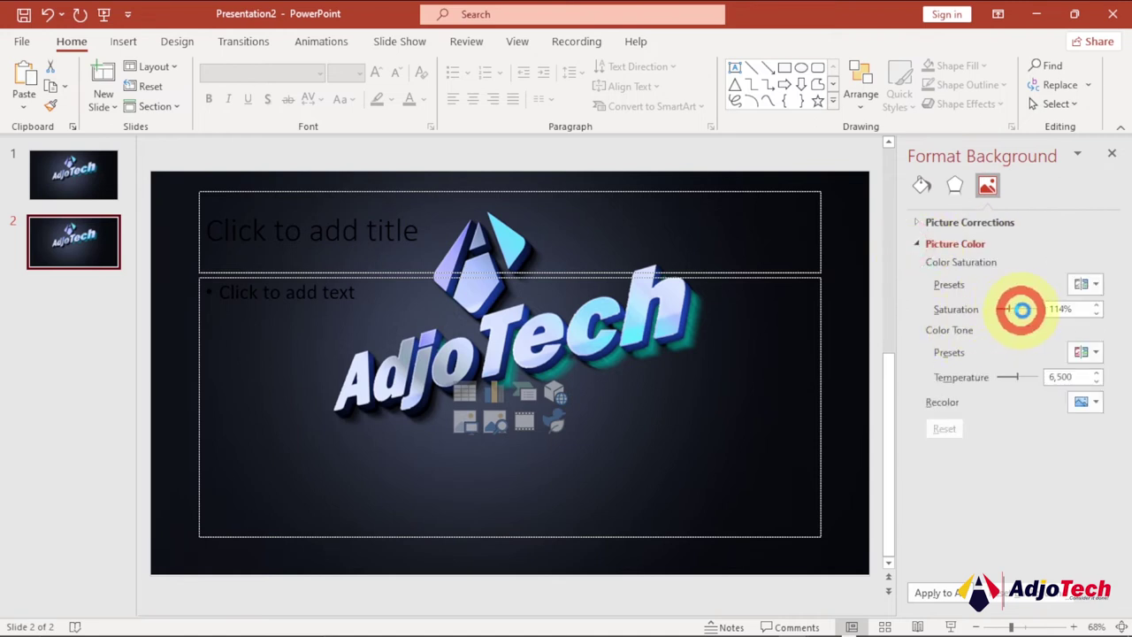
pyautogui.click(966, 404)
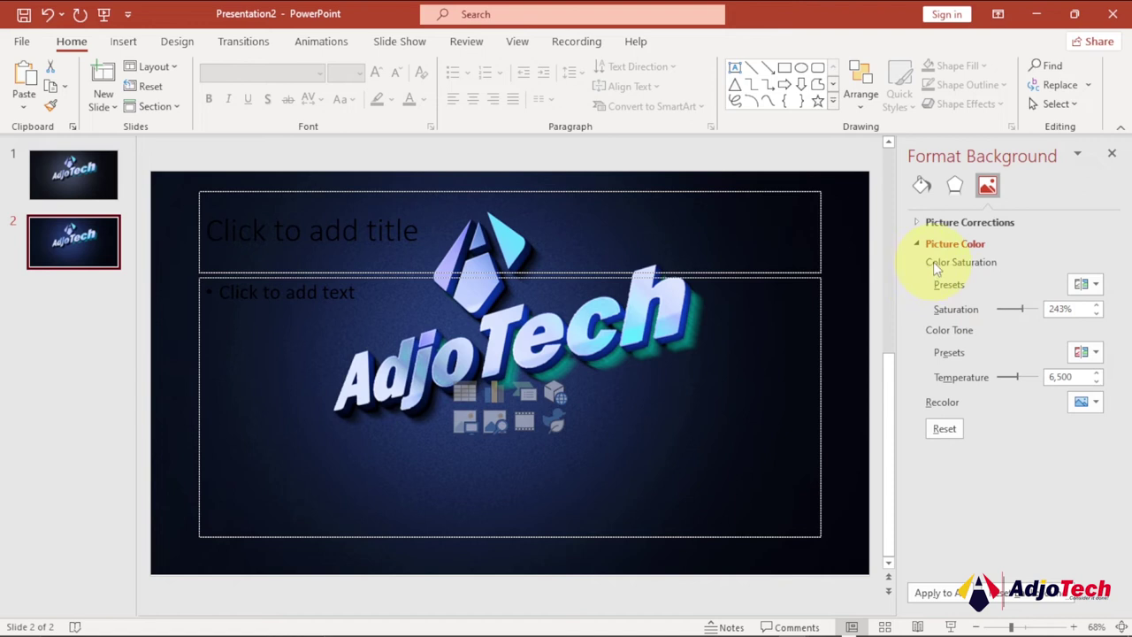
pyautogui.click(917, 246)
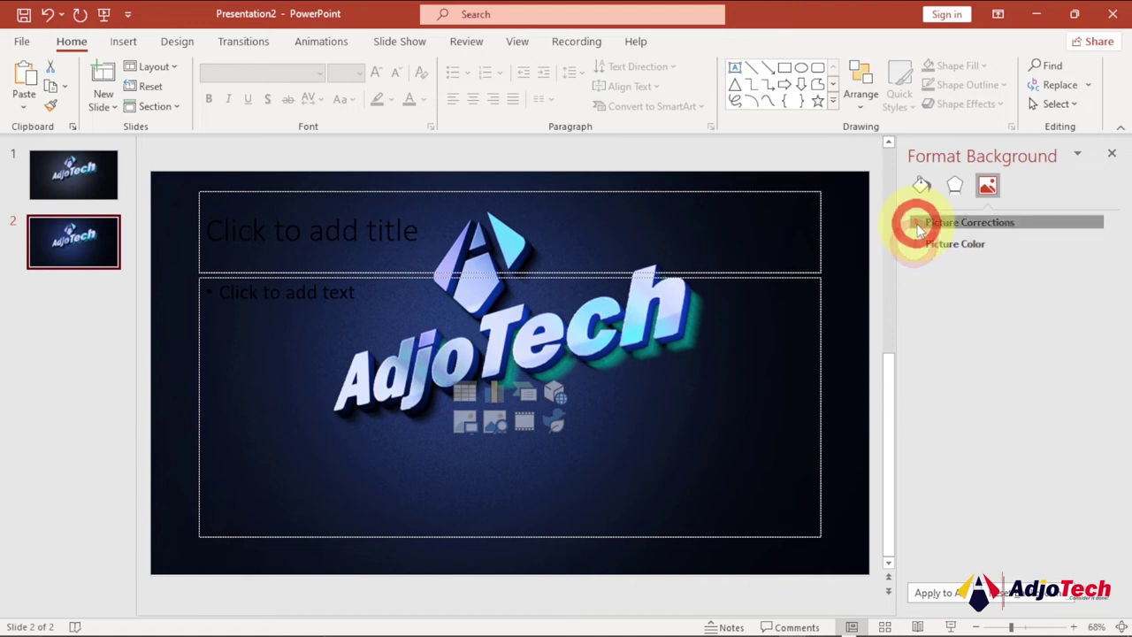
# Apply a 25% Sharpen preset to the background picture under Picture Corrections.
pyautogui.click(916, 222)
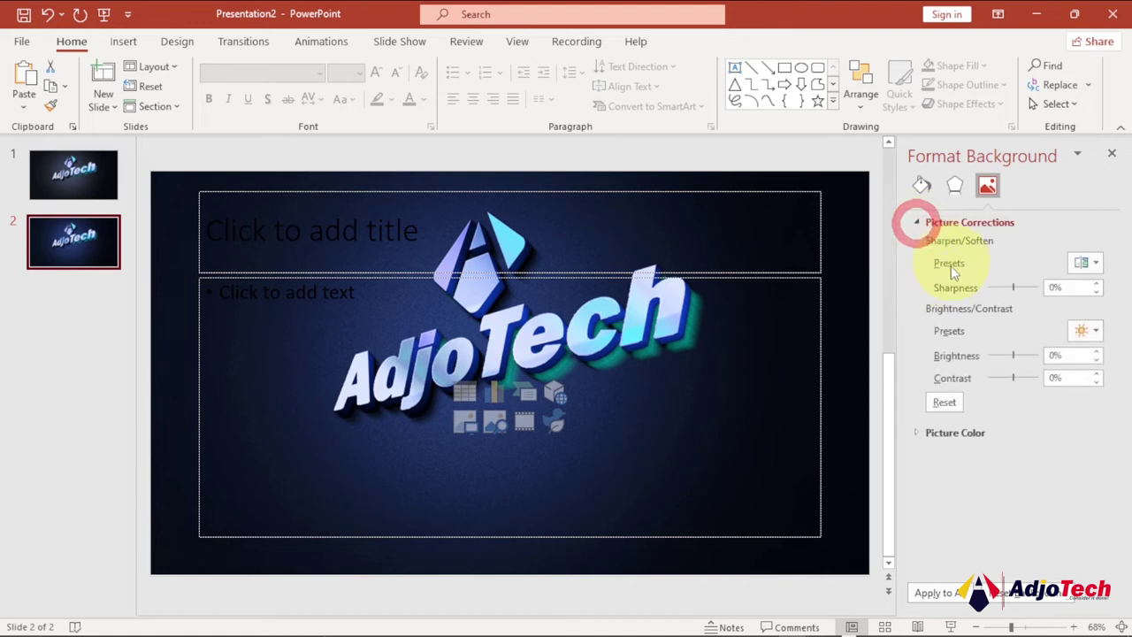
pyautogui.click(1095, 262)
pyautogui.click(1047, 299)
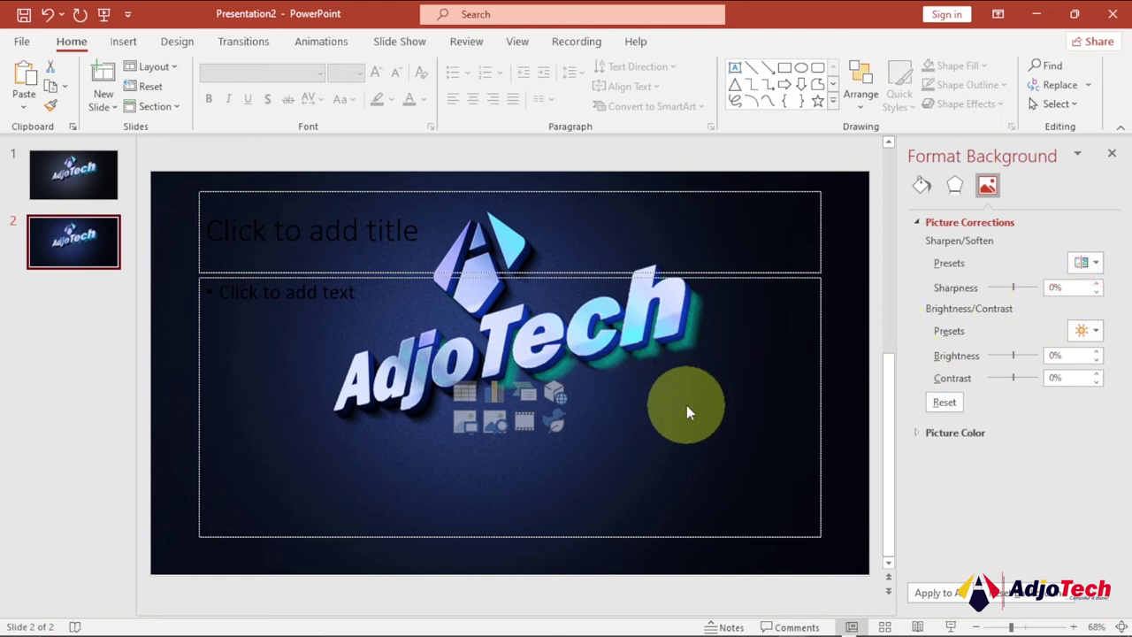
# Delete slide 2, leaving only the title slide, and return to the background fill settings.
pyautogui.rightClick(63, 249)
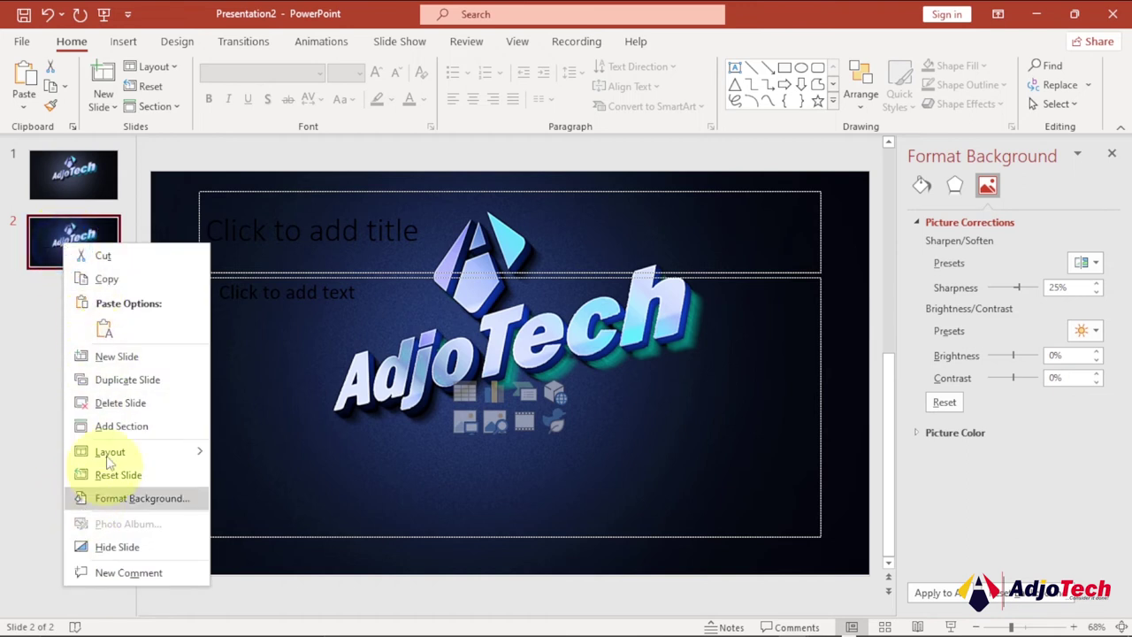
pyautogui.click(120, 404)
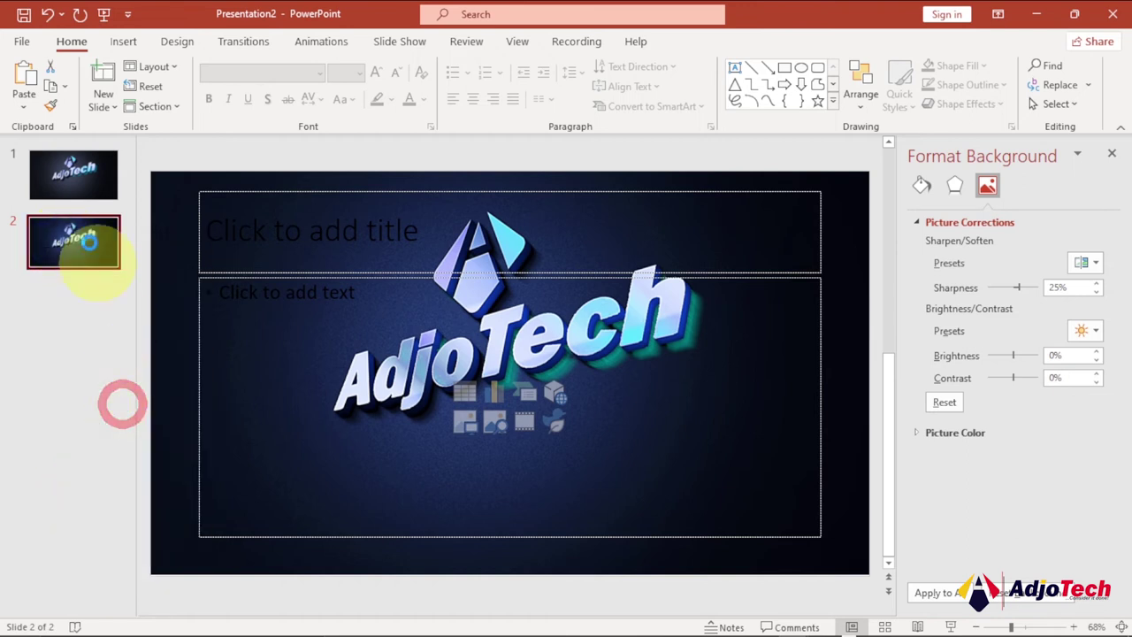
pyautogui.press('Delete')
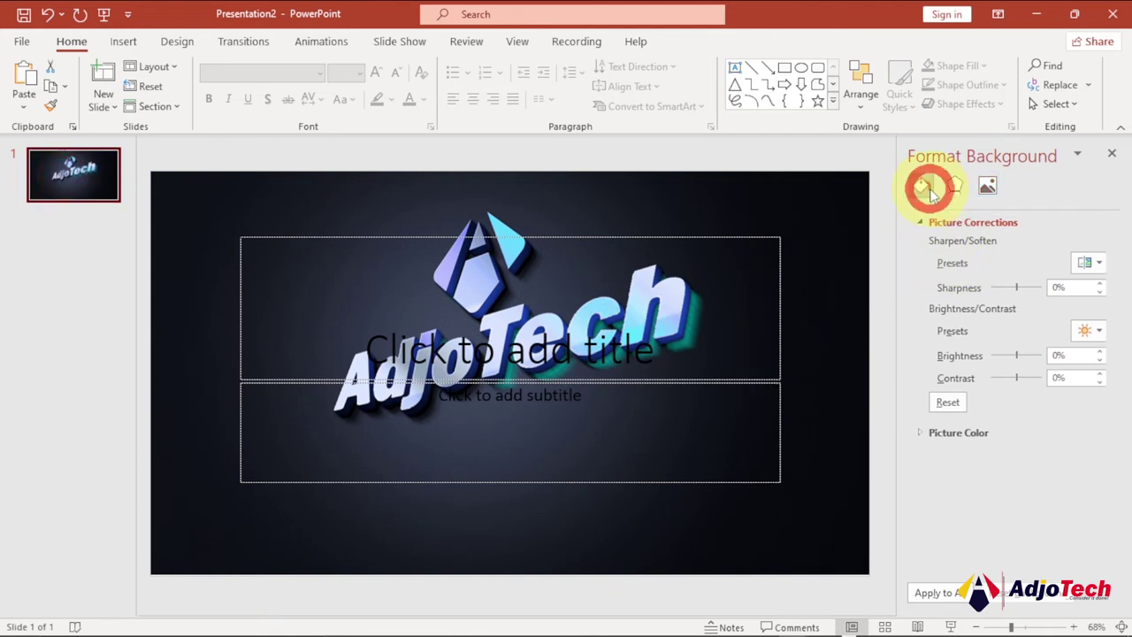
pyautogui.click(923, 185)
# Replace the slide background with the 'background' picture file from Pictures.
pyautogui.click(955, 368)
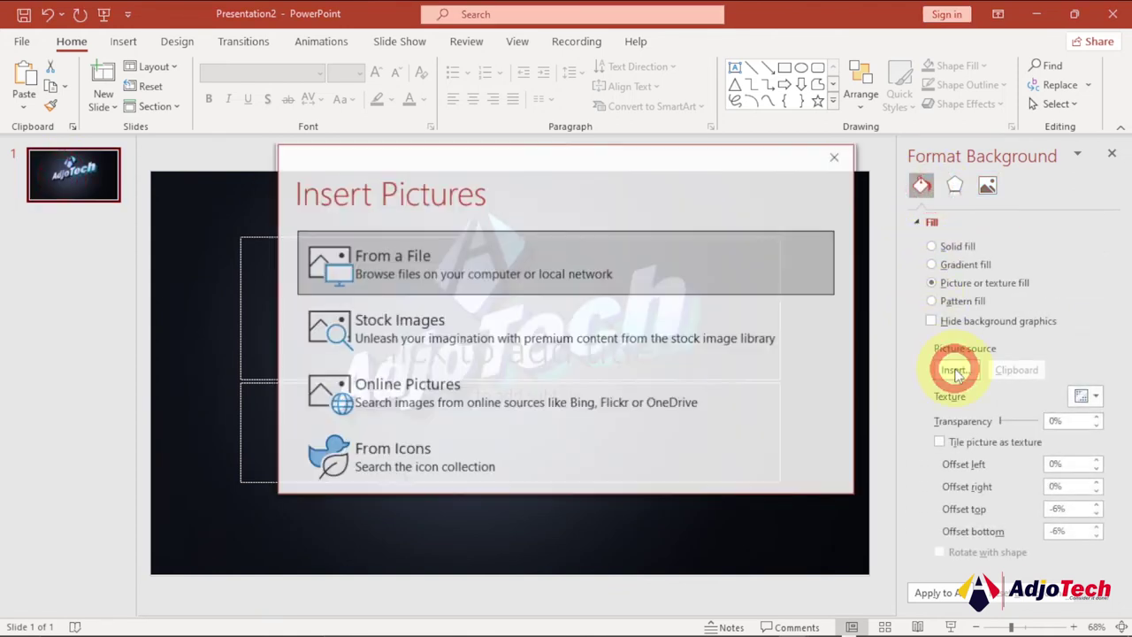
pyautogui.click(411, 253)
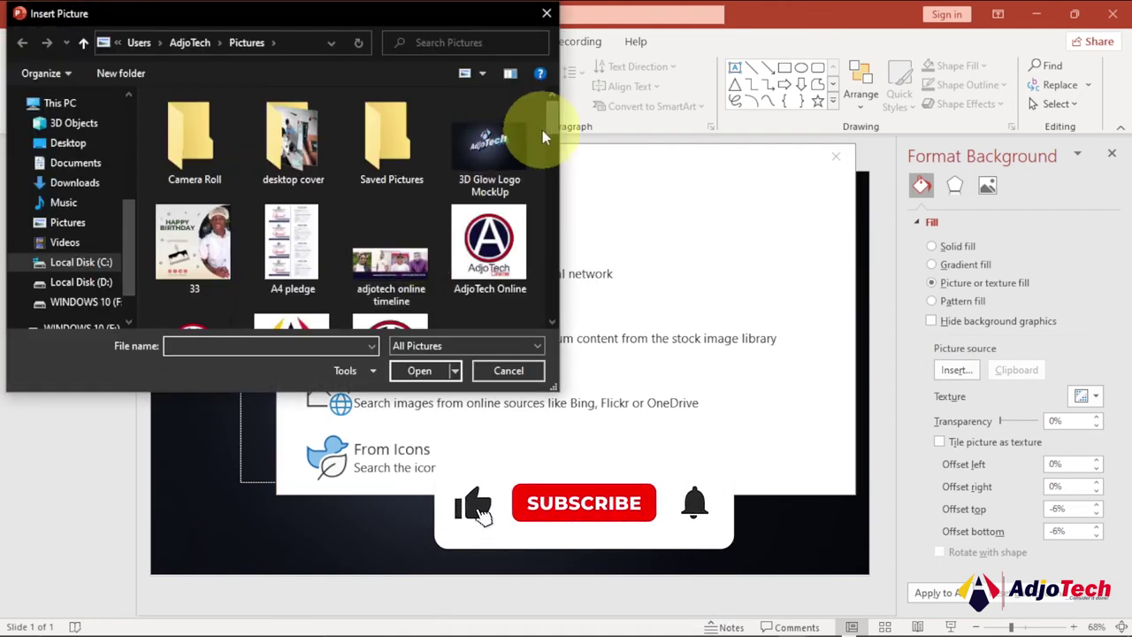
pyautogui.moveTo(550, 152); pyautogui.dragTo(549, 181)
pyautogui.doubleClick(309, 164)
pyautogui.click(350, 232)
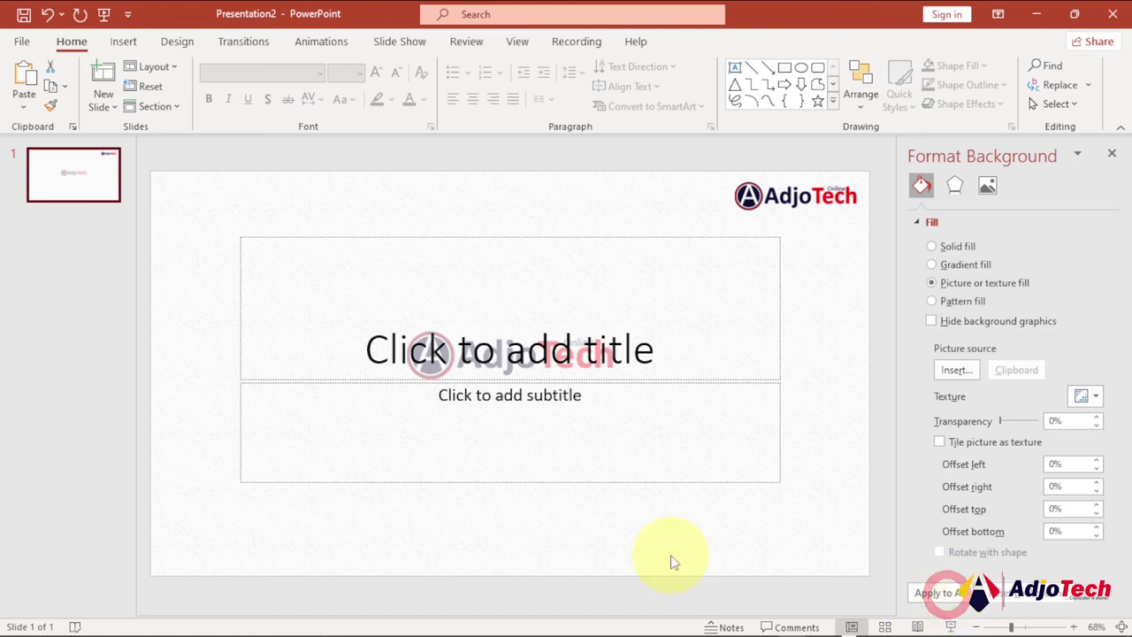
pyautogui.click(73, 223)
# Add a new Title and Content slide after slide 1 with the light AdjoTech background.
pyautogui.rightClick(74, 223)
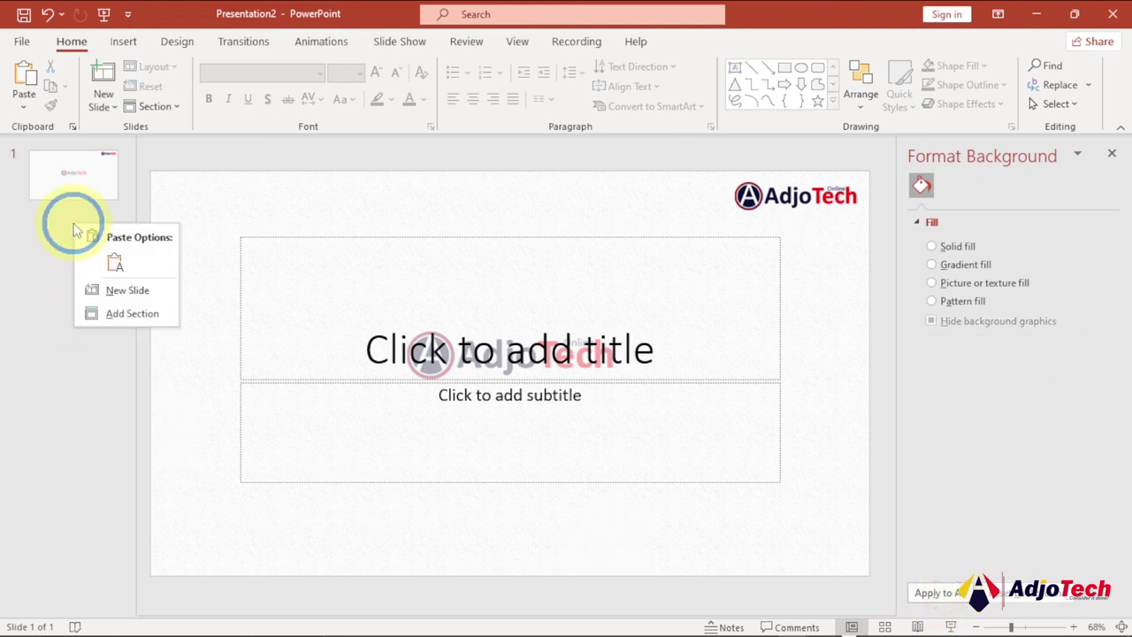
pyautogui.click(113, 294)
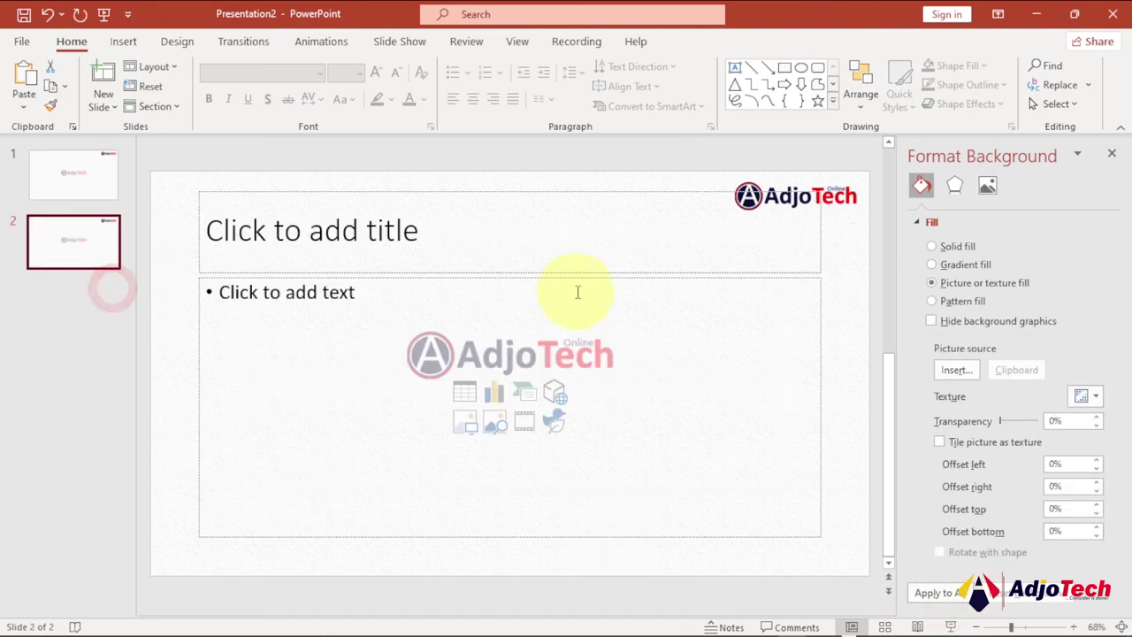